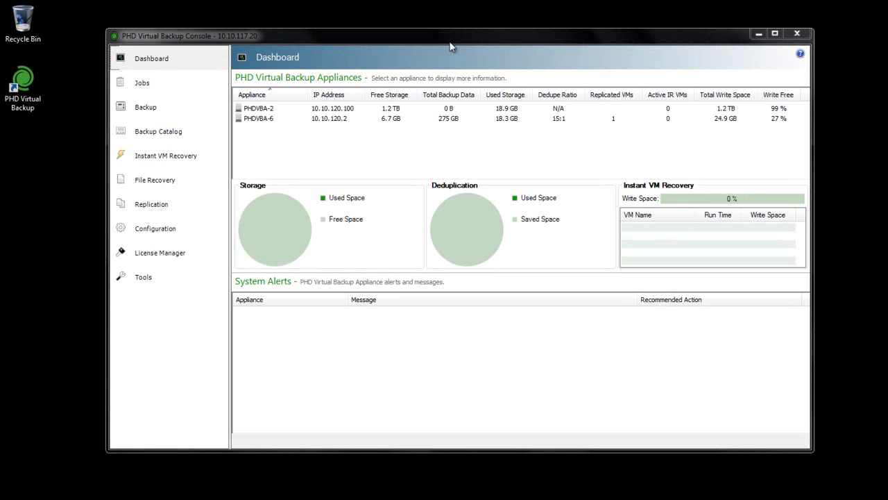
- Pick the SQL Server 8/3/2012 10:19 AM Virtual Full backup in Backup Catalog and start its recovery job
{"action": "left_click", "coordinate": [454, 37]}
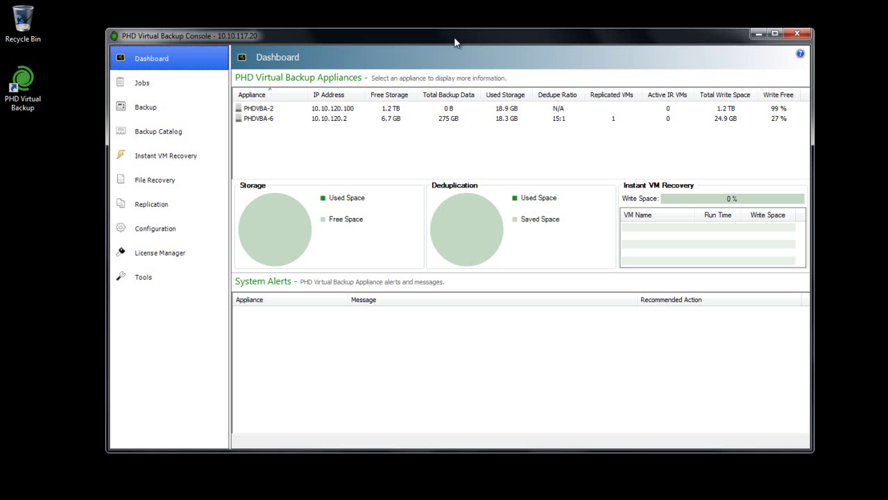
{"action": "left_click", "coordinate": [158, 131]}
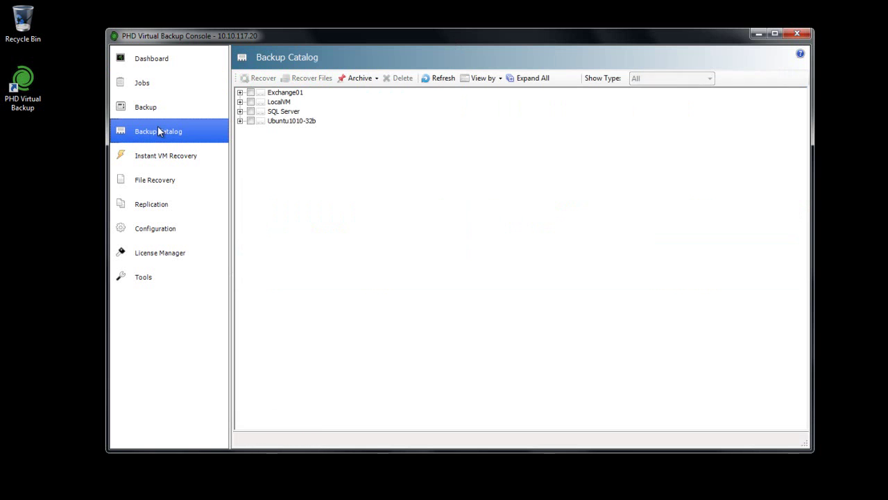
{"action": "left_click", "coordinate": [240, 111]}
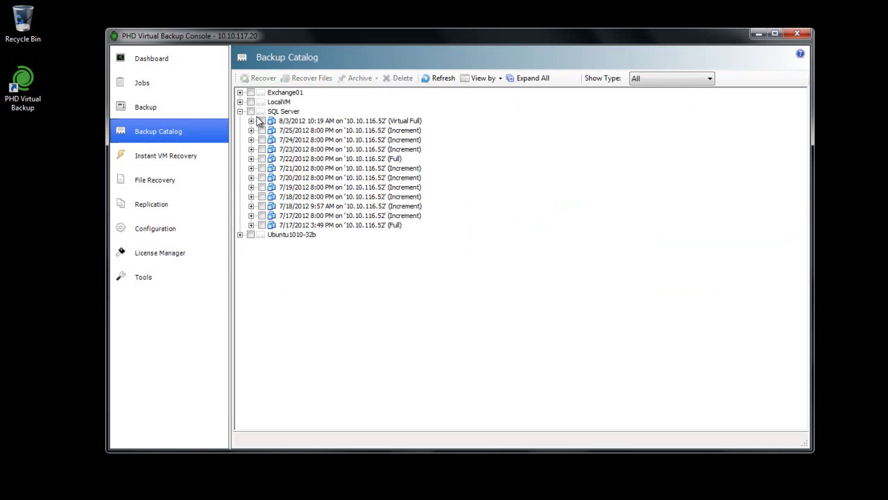
{"action": "left_click", "coordinate": [261, 121]}
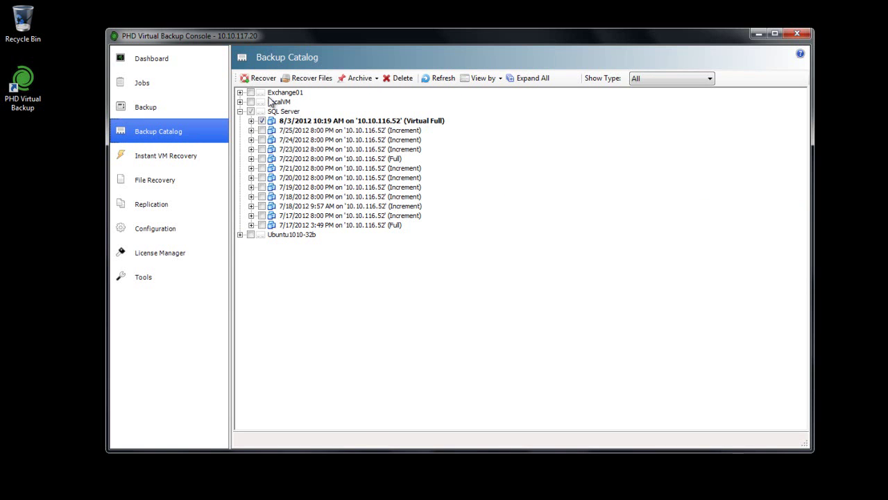
{"action": "left_click", "coordinate": [259, 78]}
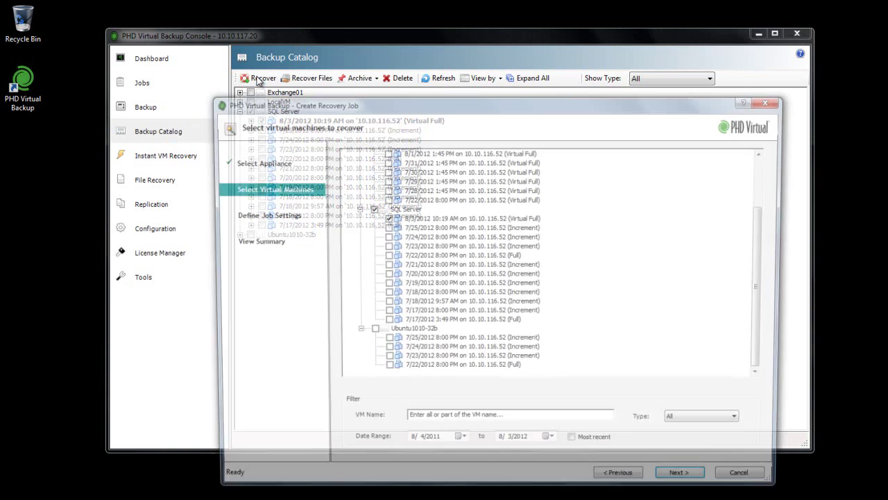
{"action": "left_click_drag", "start_coordinate": [390, 97], "coordinate": [335, 32]}
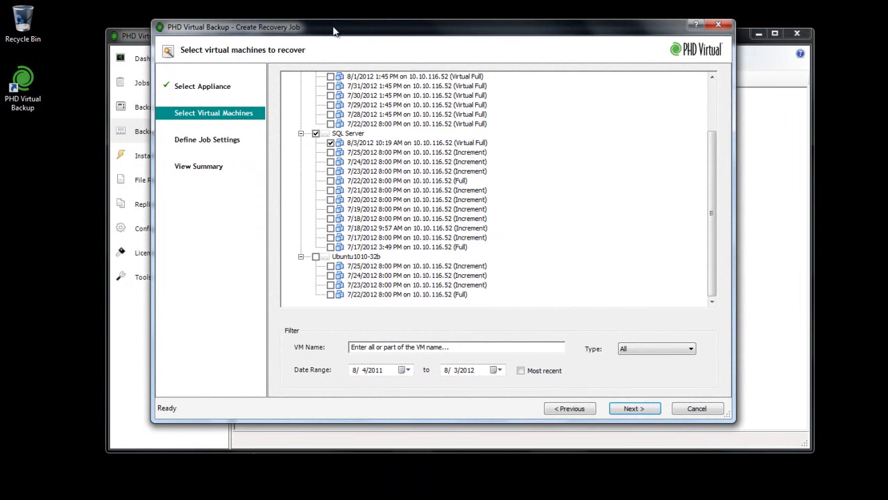
- Choose Instant recovery with automatic PHD Motion seeding, the _recovered name suffix and power-on after recovery
{"action": "left_click", "coordinate": [637, 407]}
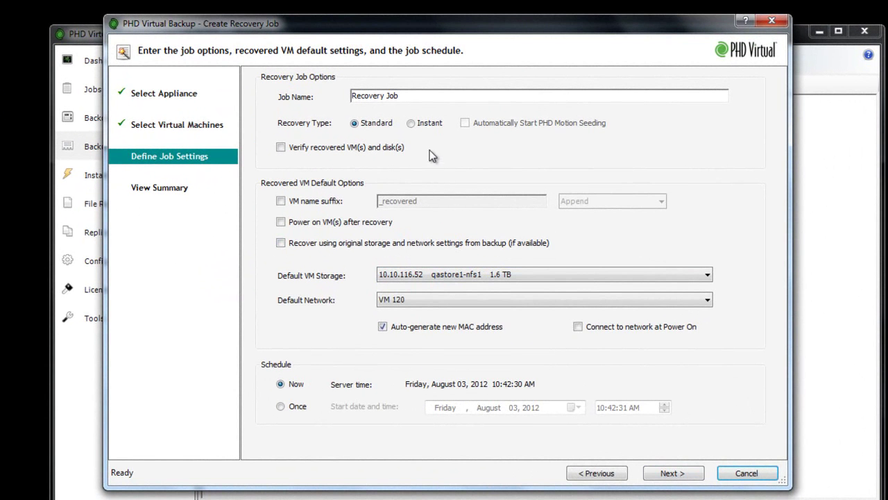
{"action": "left_click", "coordinate": [413, 127]}
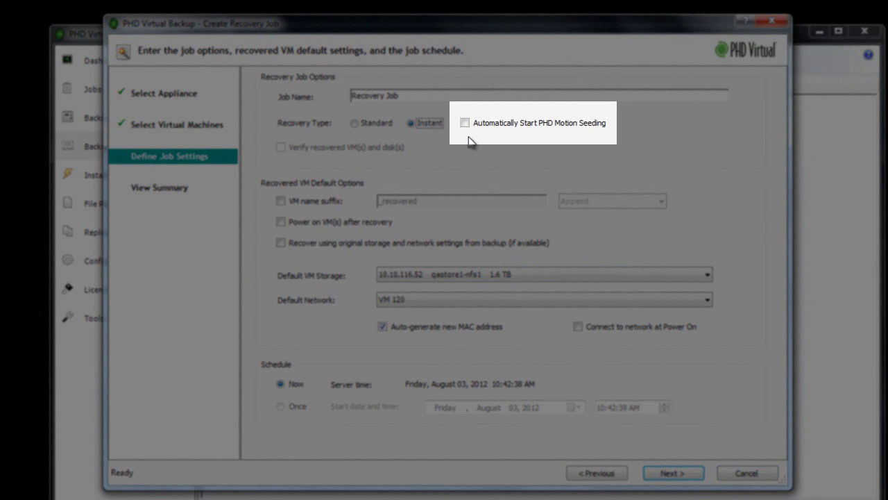
{"action": "left_click", "coordinate": [465, 125]}
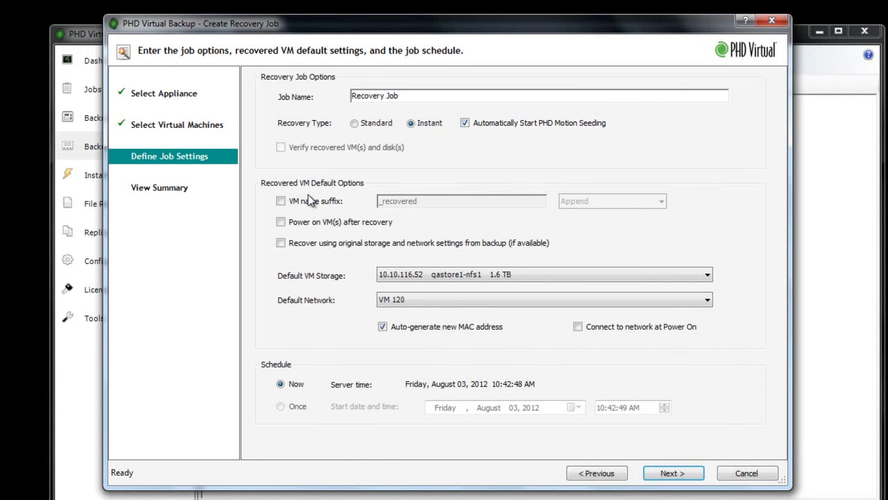
{"action": "left_click", "coordinate": [300, 203]}
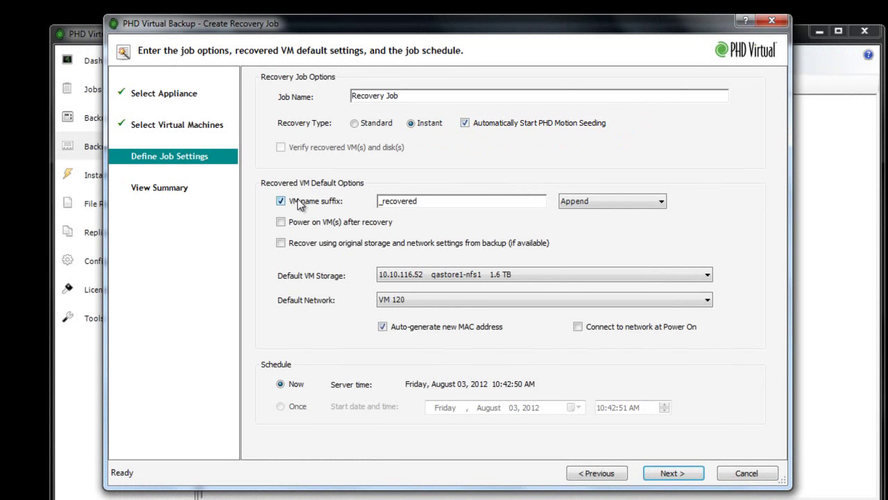
{"action": "left_click", "coordinate": [297, 223]}
{"action": "left_click", "coordinate": [683, 473]}
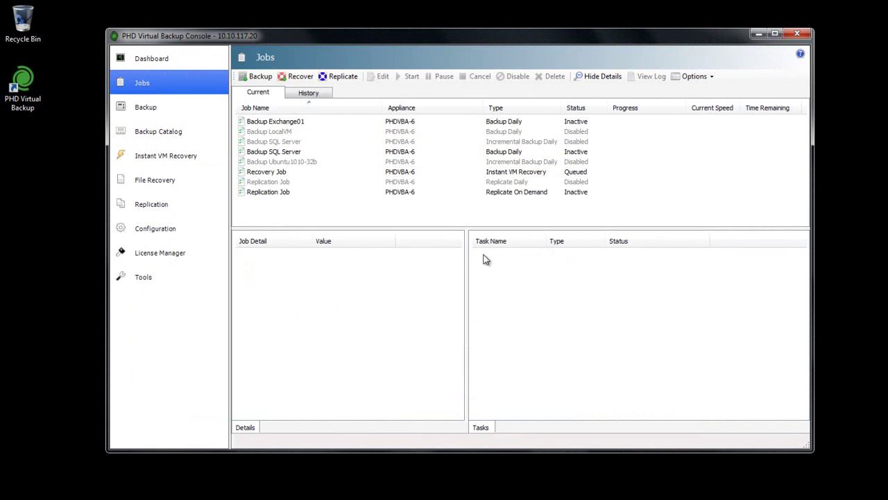
- Watch the Recovery Job reach Completed in Jobs, then switch to vSphere Client
{"action": "left_click", "coordinate": [352, 175]}
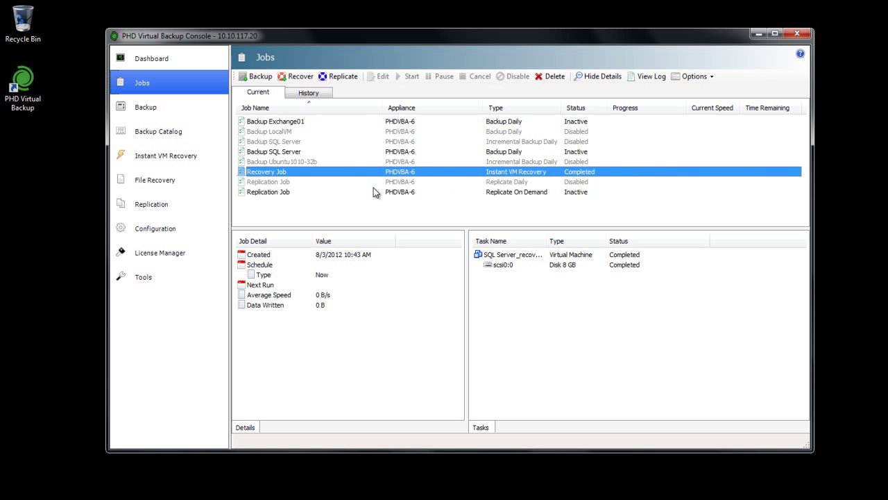
{"action": "key", "text": "alt+Tab"}
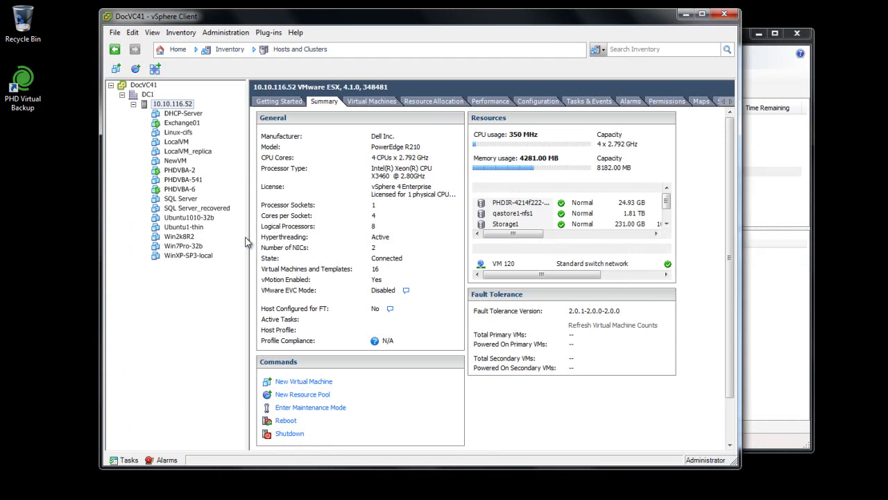
- Watch SQL Server_recovered boot Windows Server 2003 on its Console and inspect its Hard disk 1 settings
{"action": "left_click", "coordinate": [197, 209]}
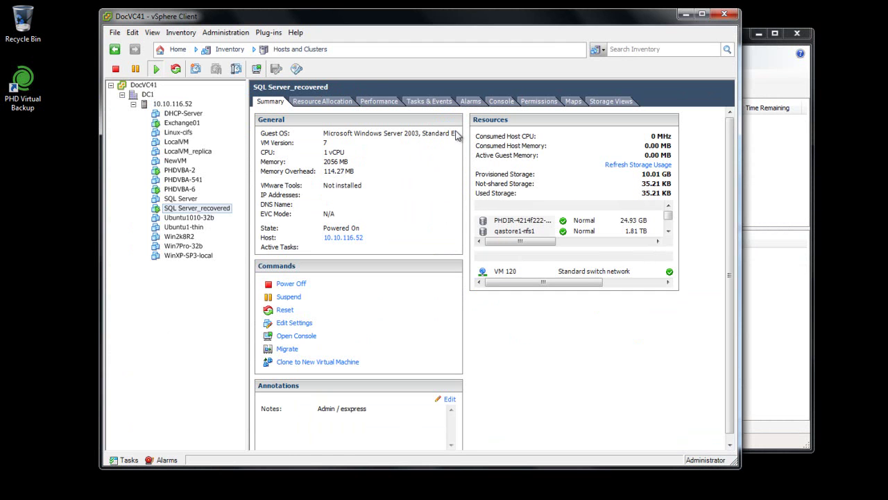
{"action": "left_click", "coordinate": [501, 102]}
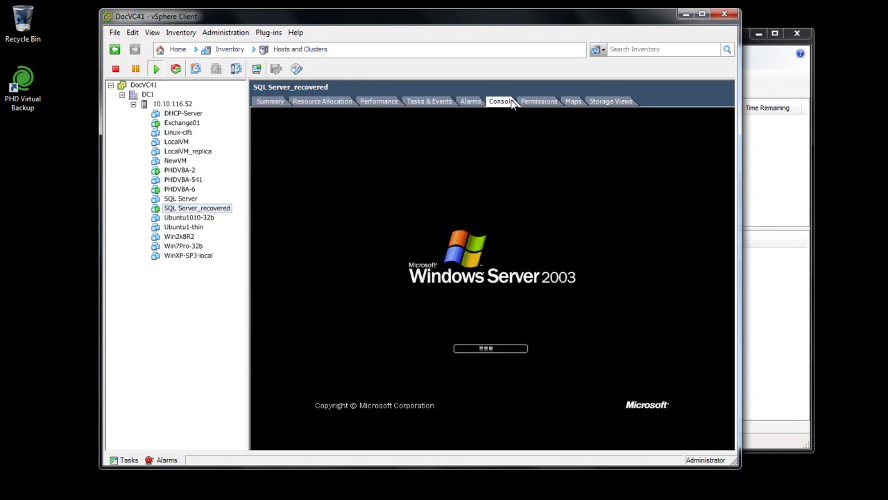
{"action": "right_click", "coordinate": [198, 210]}
{"action": "left_click", "coordinate": [247, 268]}
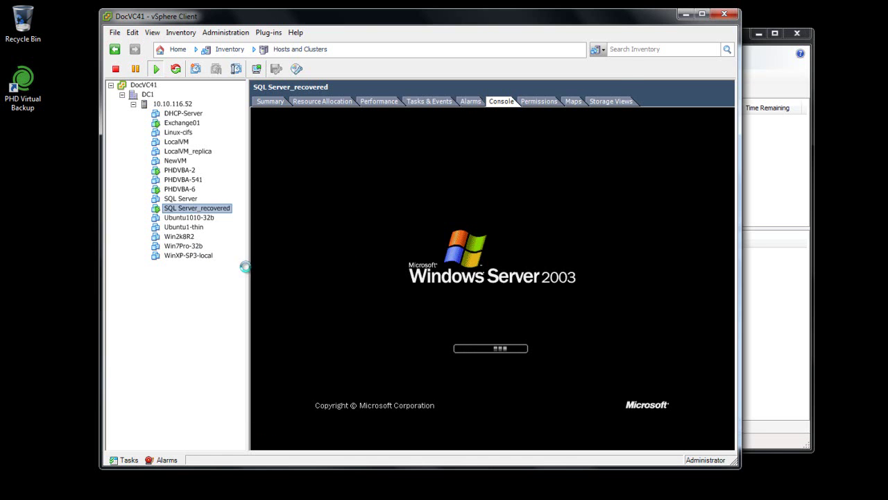
{"action": "left_click", "coordinate": [267, 208]}
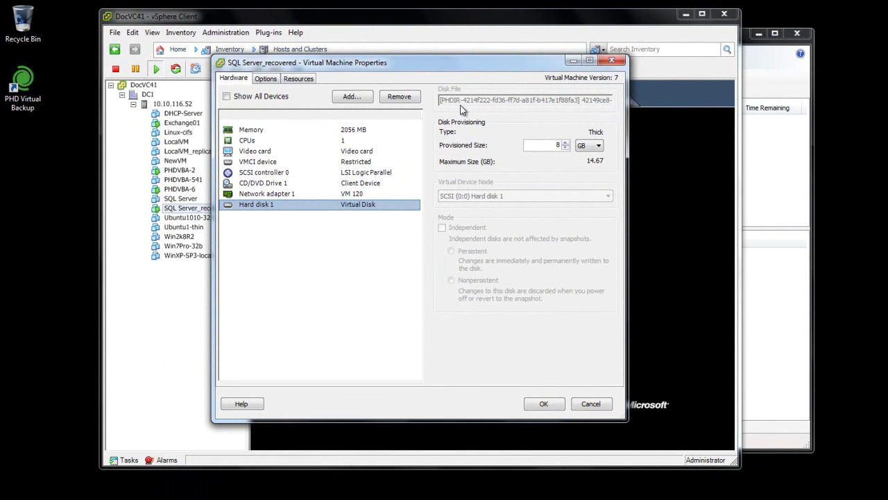
{"action": "left_click", "coordinate": [543, 404]}
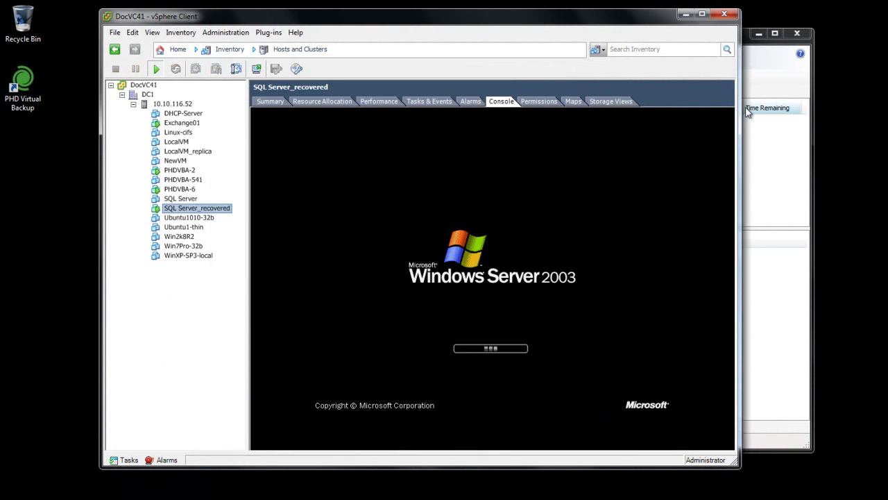
{"action": "left_click", "coordinate": [765, 82]}
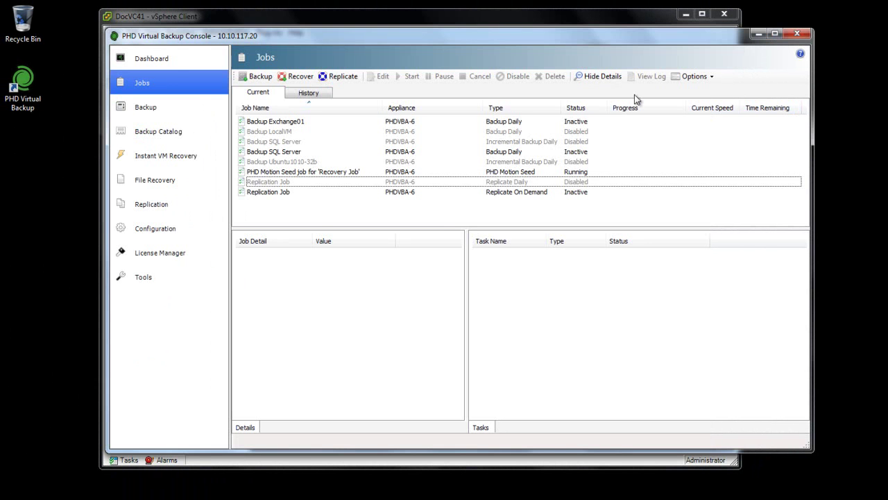
- On PHDVBA-6, list current instant recoveries and select SQL Server_recovered, showing PHD Motion seeding in progress
{"action": "left_click", "coordinate": [163, 60]}
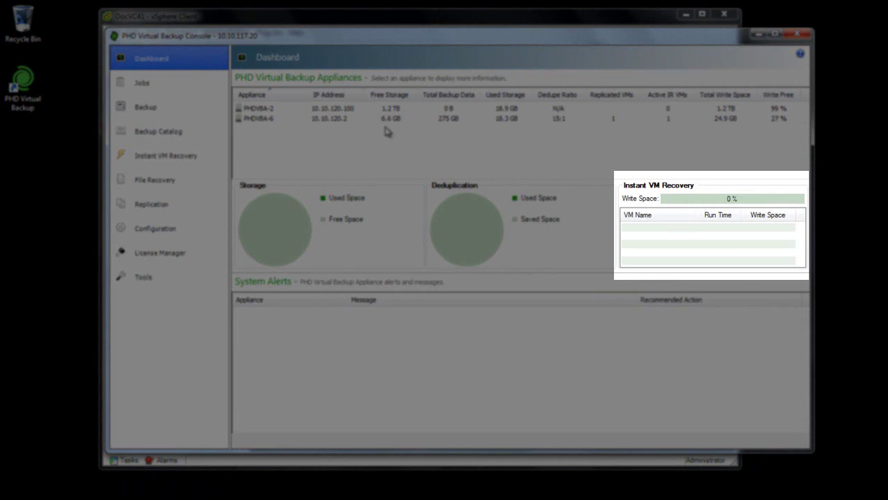
{"action": "left_click", "coordinate": [408, 120]}
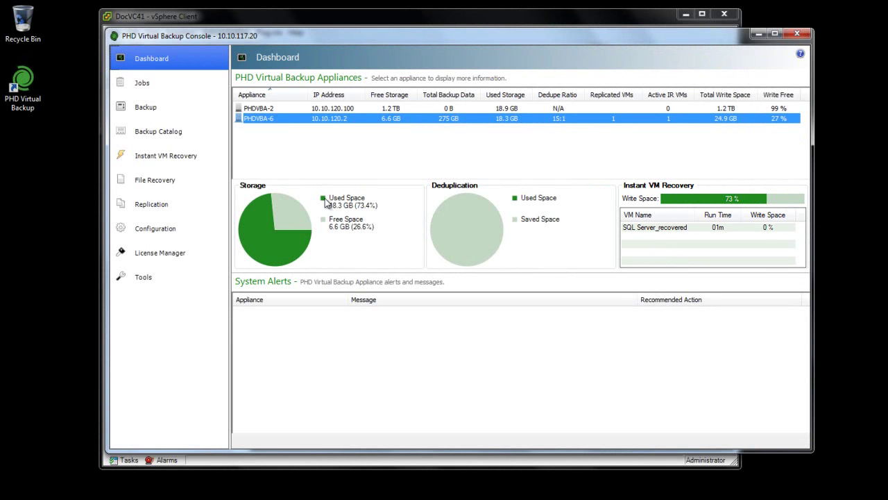
{"action": "left_click", "coordinate": [176, 157]}
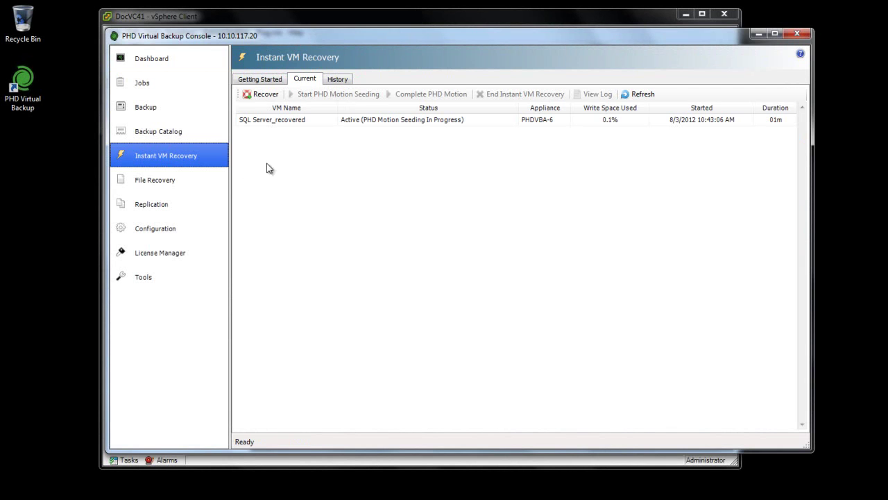
{"action": "left_click", "coordinate": [426, 121]}
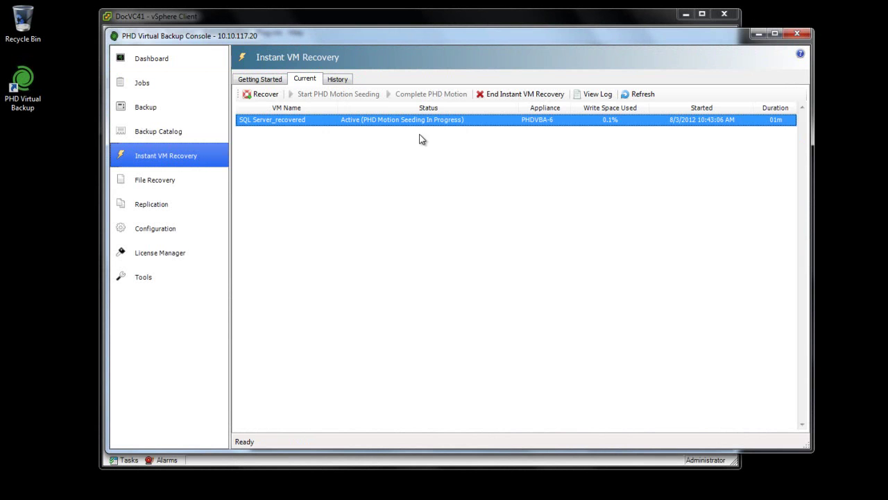
- Review the PHD Motion Seed job details, then reselect SQL Server_recovered under Instant VM Recovery
{"action": "left_click", "coordinate": [145, 82]}
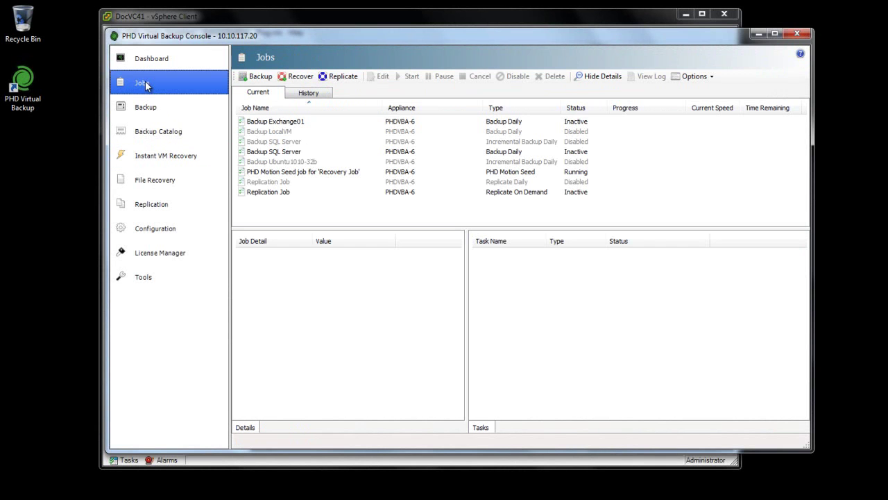
{"action": "left_click", "coordinate": [334, 175]}
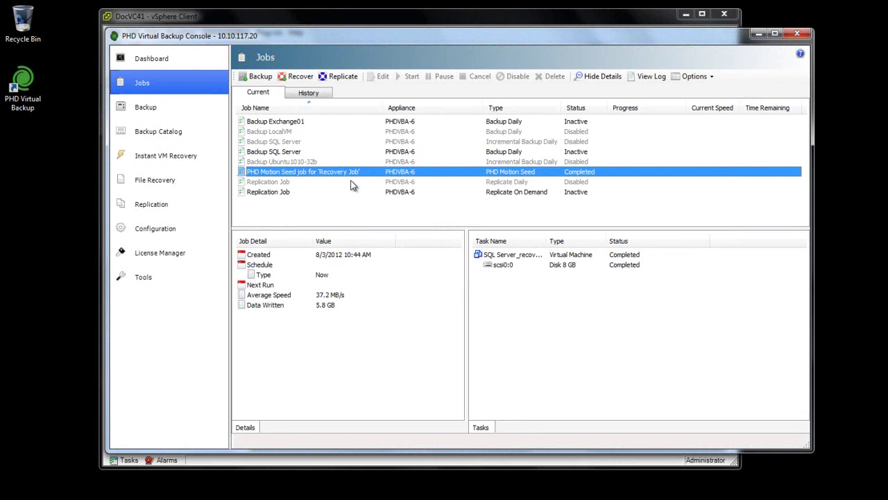
{"action": "left_click", "coordinate": [179, 156]}
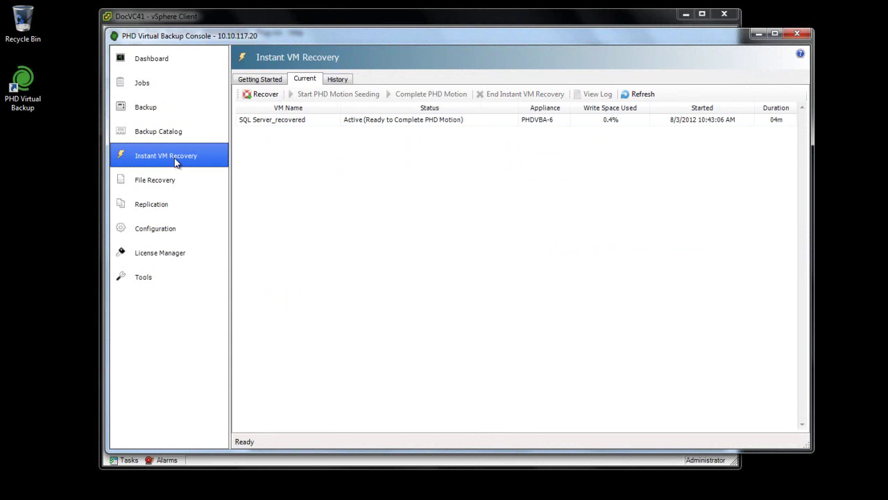
{"action": "left_click", "coordinate": [448, 123]}
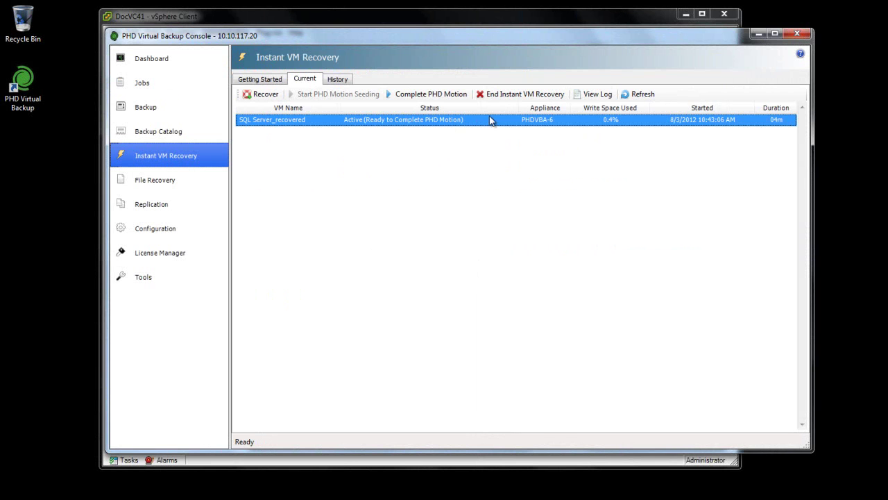
- Shut down SQL Server_recovered's guest OS via Power > Shut Down Guest, confirming with Yes
{"action": "left_click", "coordinate": [451, 17]}
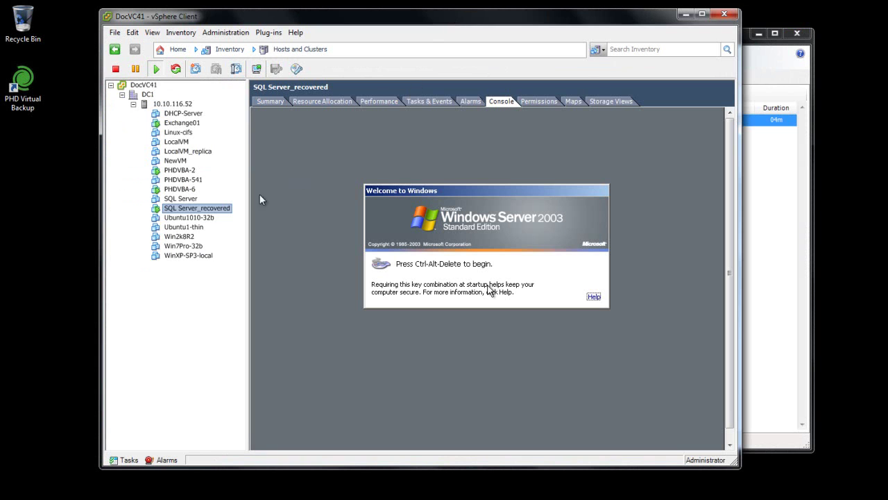
{"action": "right_click", "coordinate": [190, 211]}
{"action": "mouse_move", "coordinate": [269, 218]}
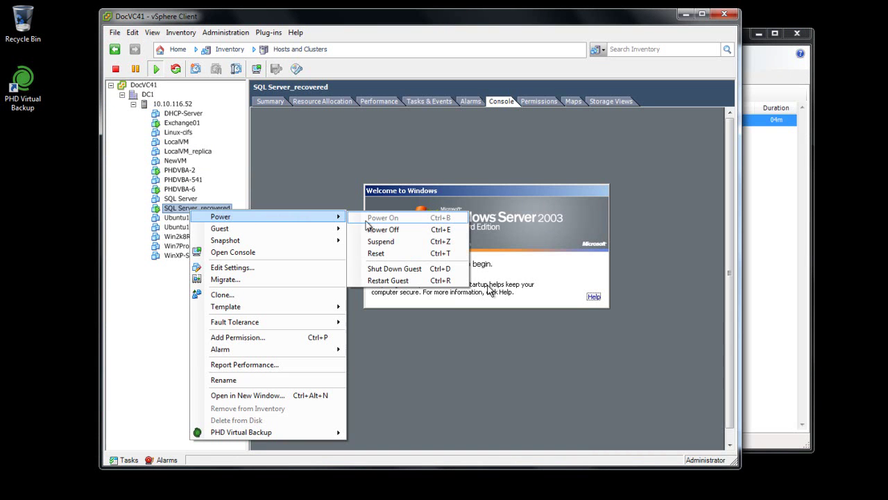
{"action": "left_click", "coordinate": [395, 268]}
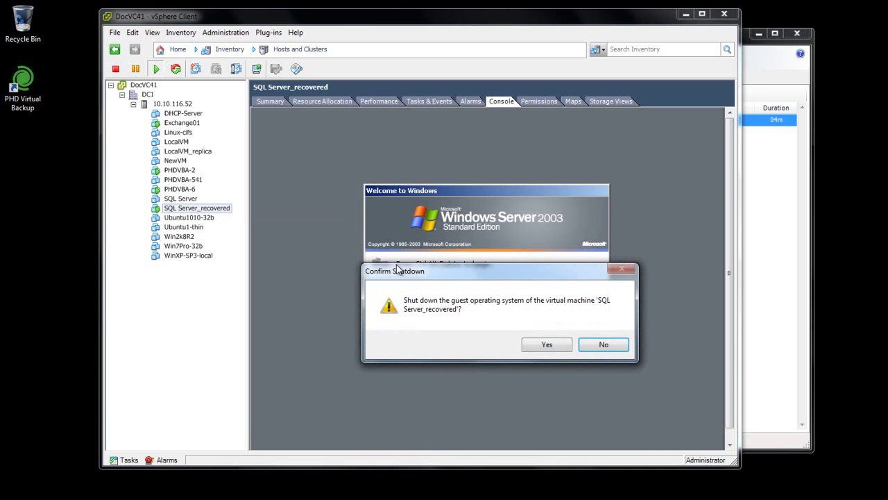
{"action": "left_click", "coordinate": [547, 345]}
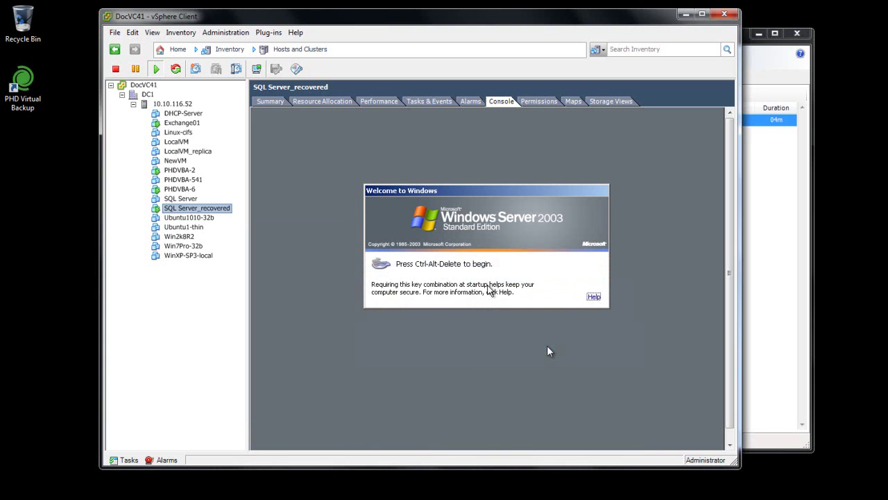
{"action": "left_click", "coordinate": [753, 60]}
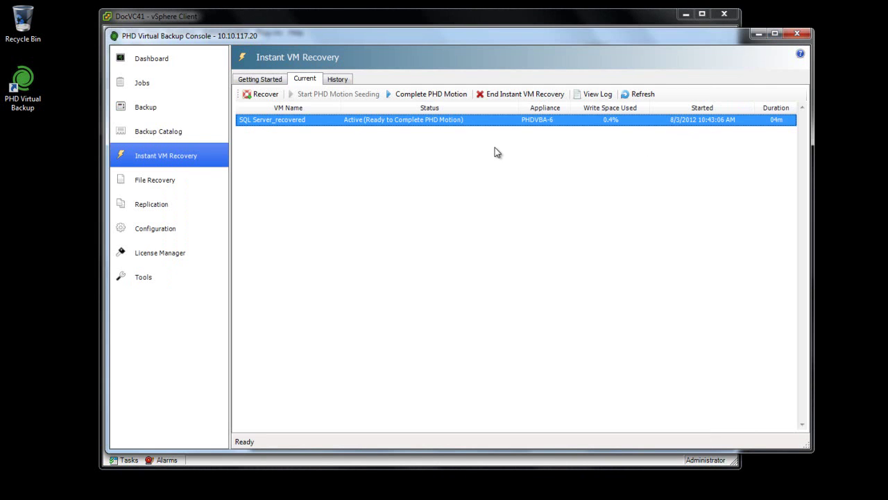
- Complete PHD Motion for SQL Server_recovered and check the PHD Motion Complete job in Jobs
{"action": "left_click", "coordinate": [421, 97]}
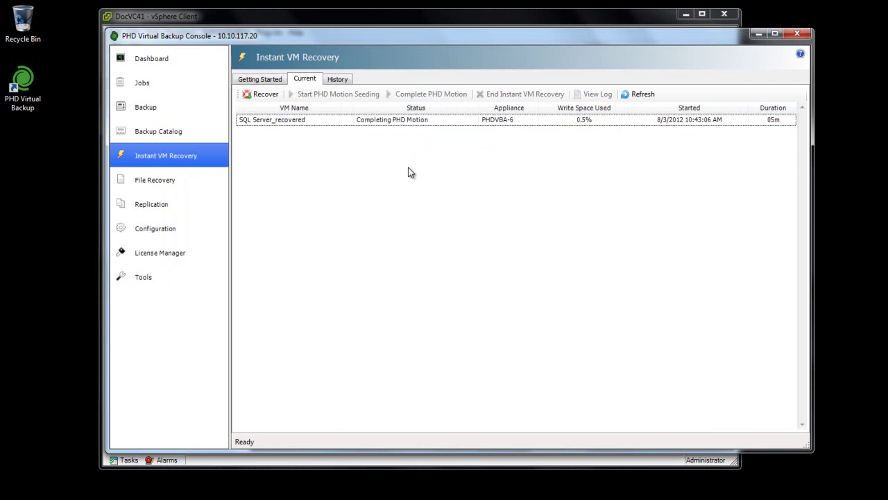
{"action": "left_click", "coordinate": [183, 86]}
{"action": "left_click", "coordinate": [335, 172]}
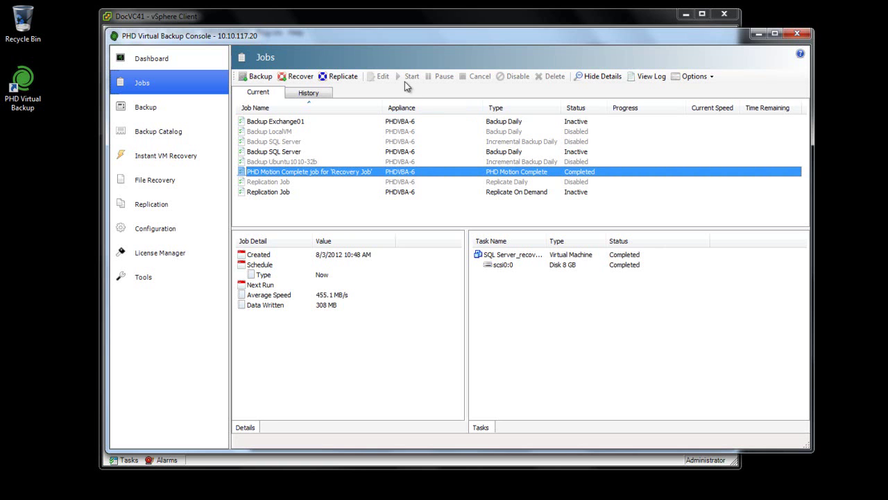
- Power SQL Server_recovered back on in vSphere Client
{"action": "left_click", "coordinate": [411, 21]}
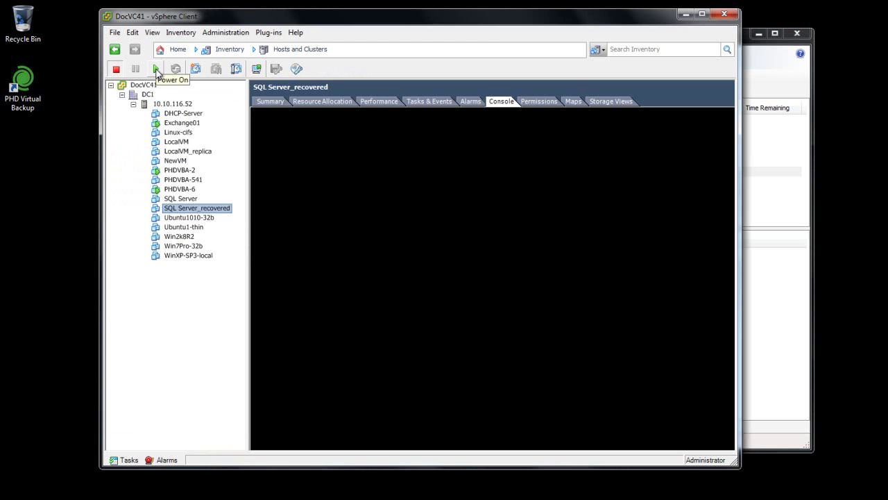
{"action": "left_click", "coordinate": [156, 70]}
{"action": "left_click", "coordinate": [156, 70]}
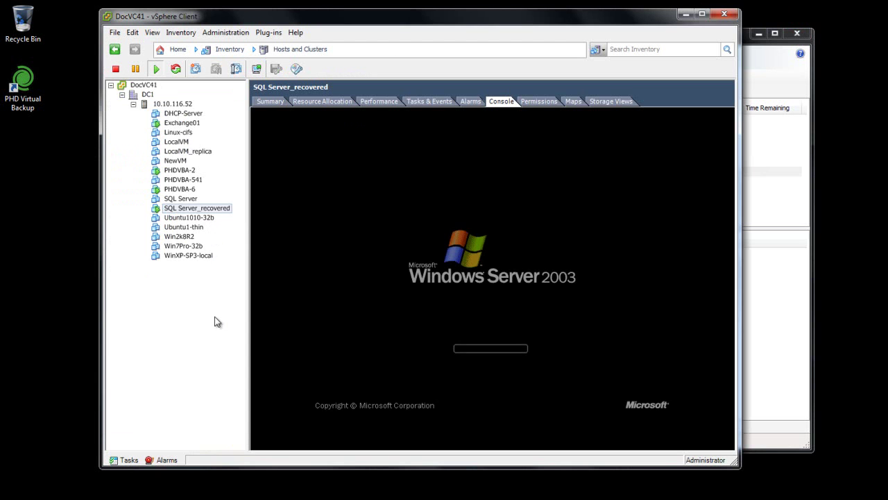
- Check in Edit Settings that Hard disk 1 now resides on the qastore1-nfs1 datastore
{"action": "right_click", "coordinate": [190, 210]}
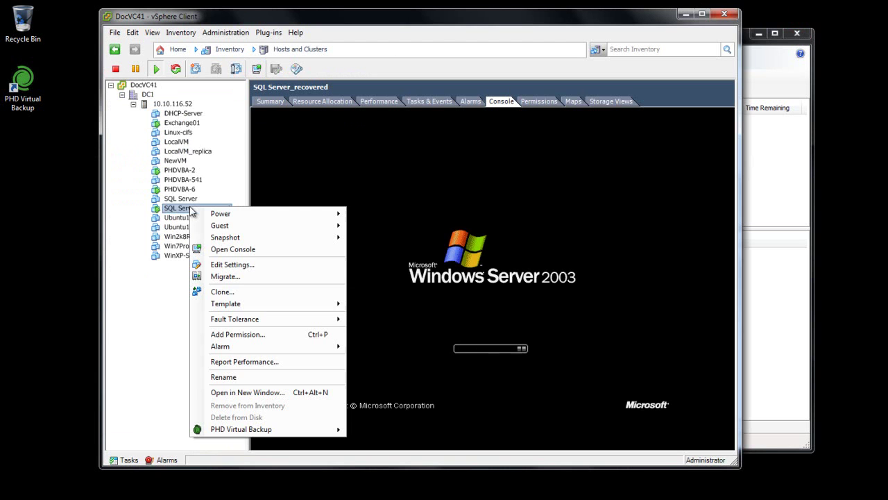
{"action": "left_click", "coordinate": [236, 263]}
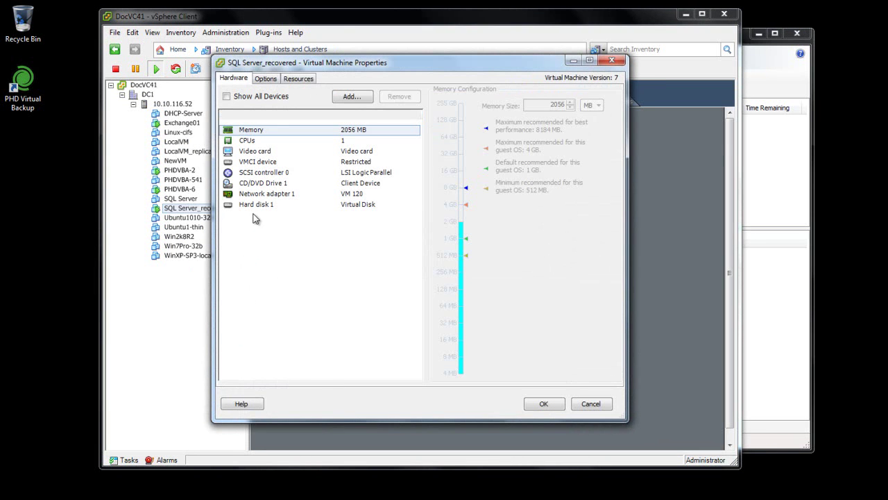
{"action": "left_click", "coordinate": [255, 205]}
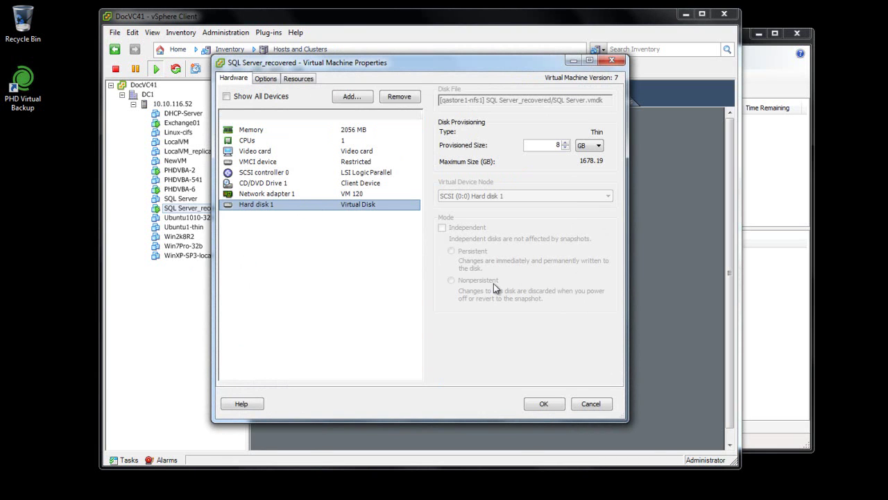
{"action": "left_click", "coordinate": [536, 406]}
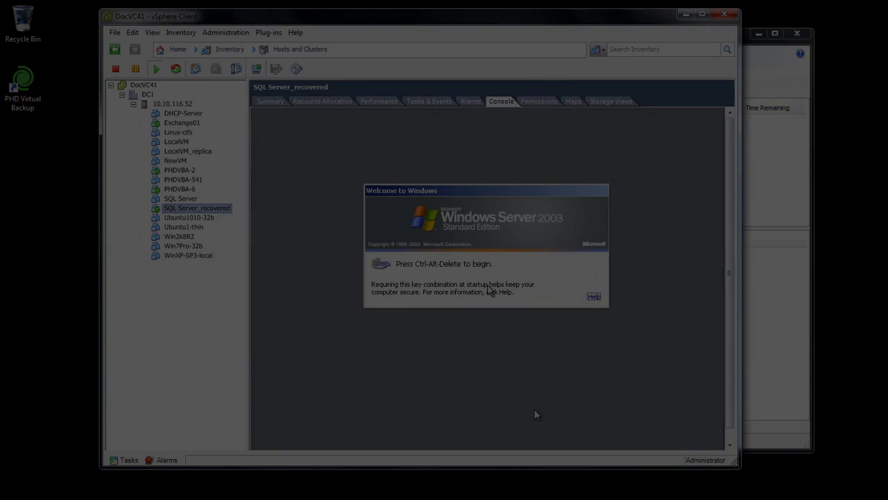